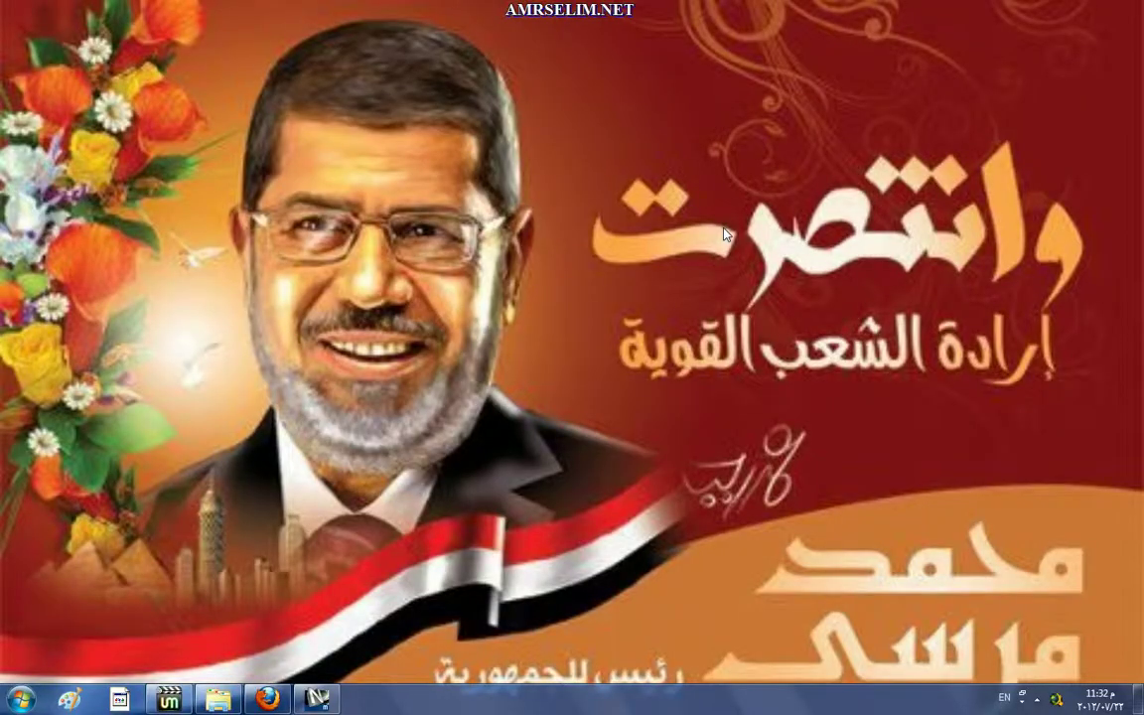
Restore the Navisworks window showing the 3D building model
key(super+d)
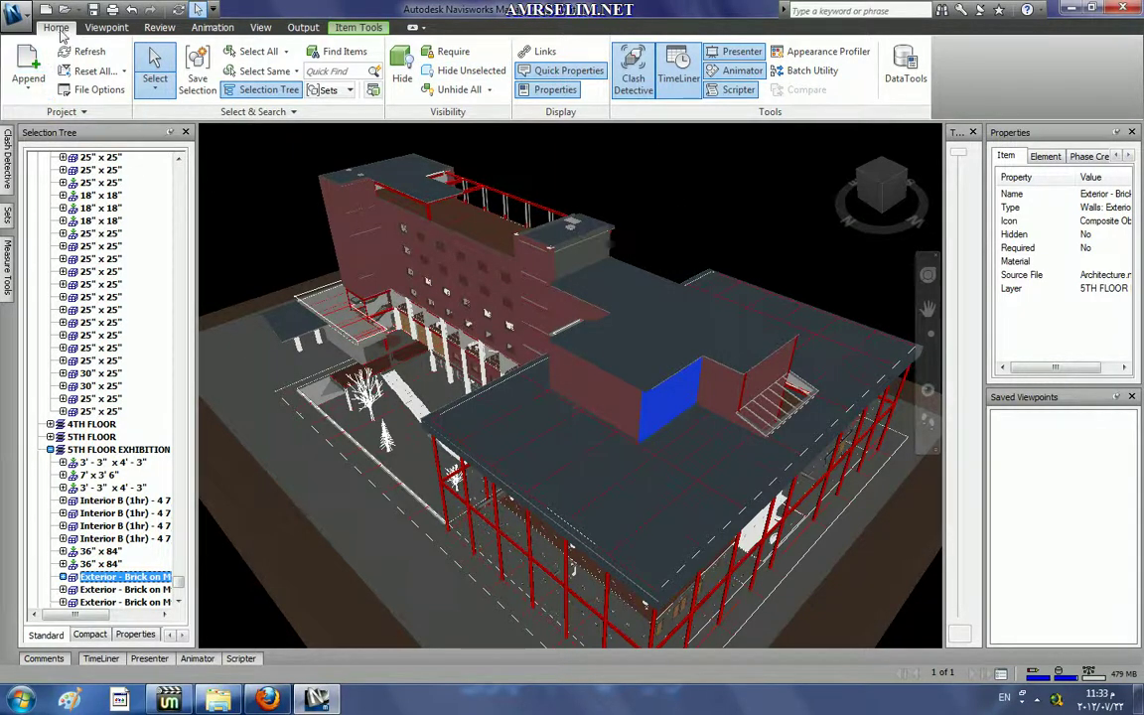
Show link markers, clear the wall selection, and select the HSS14X.375 steel column
click(544, 51)
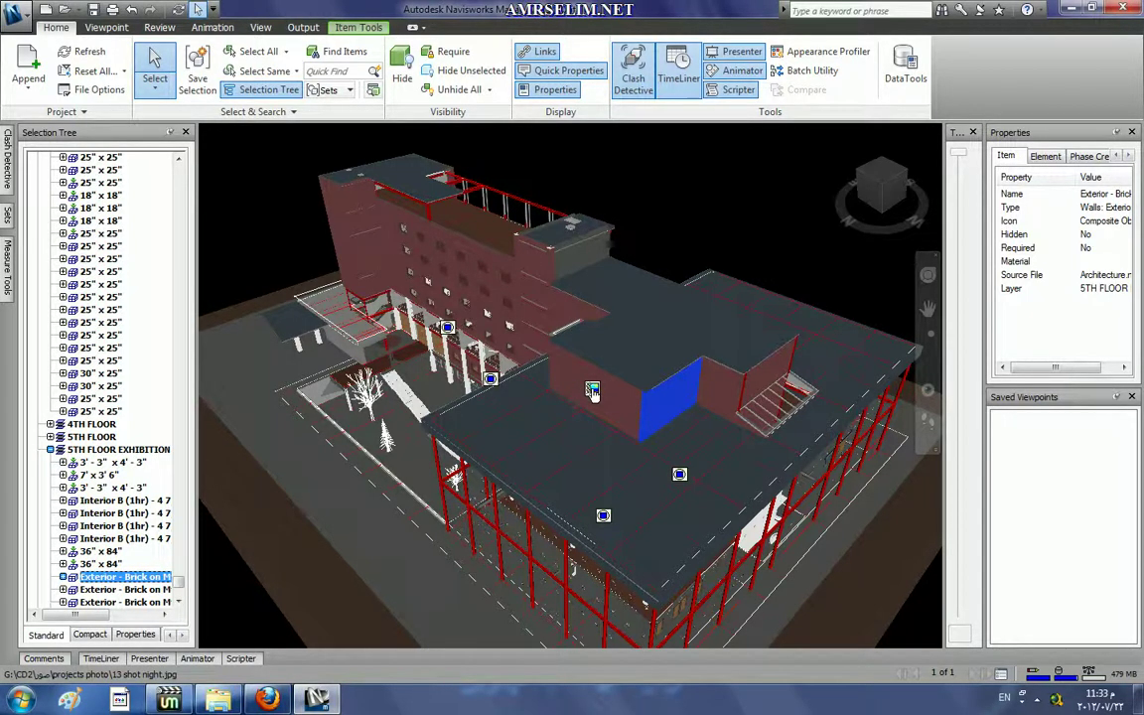
click(635, 219)
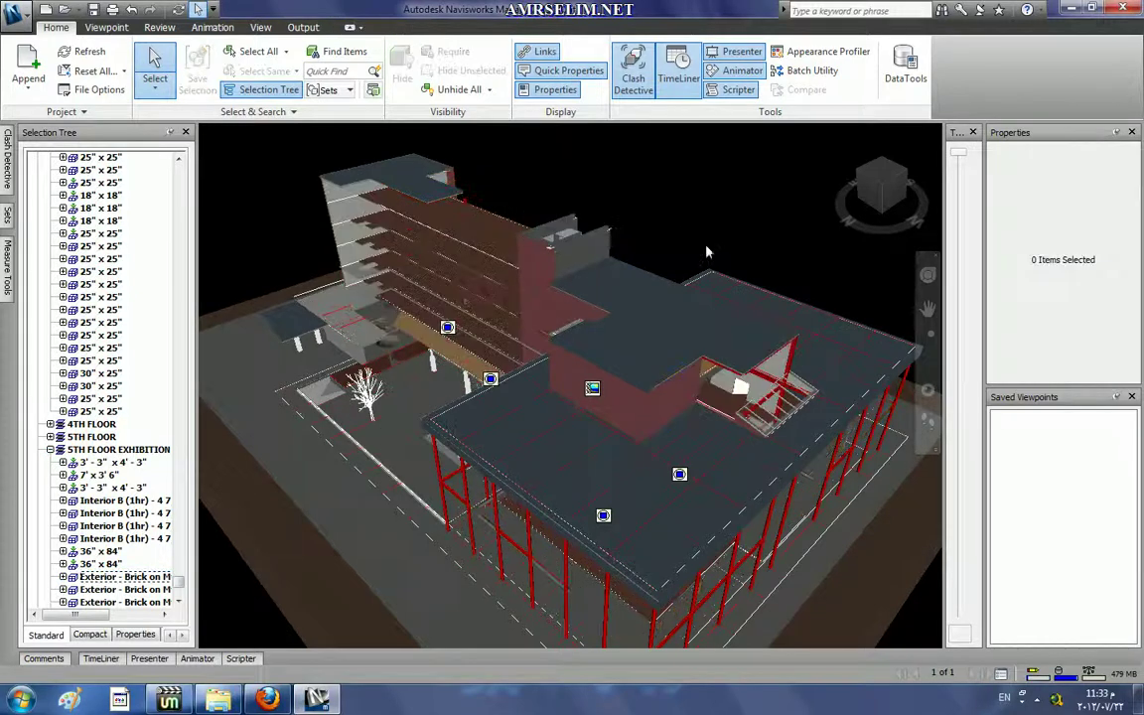
click(569, 586)
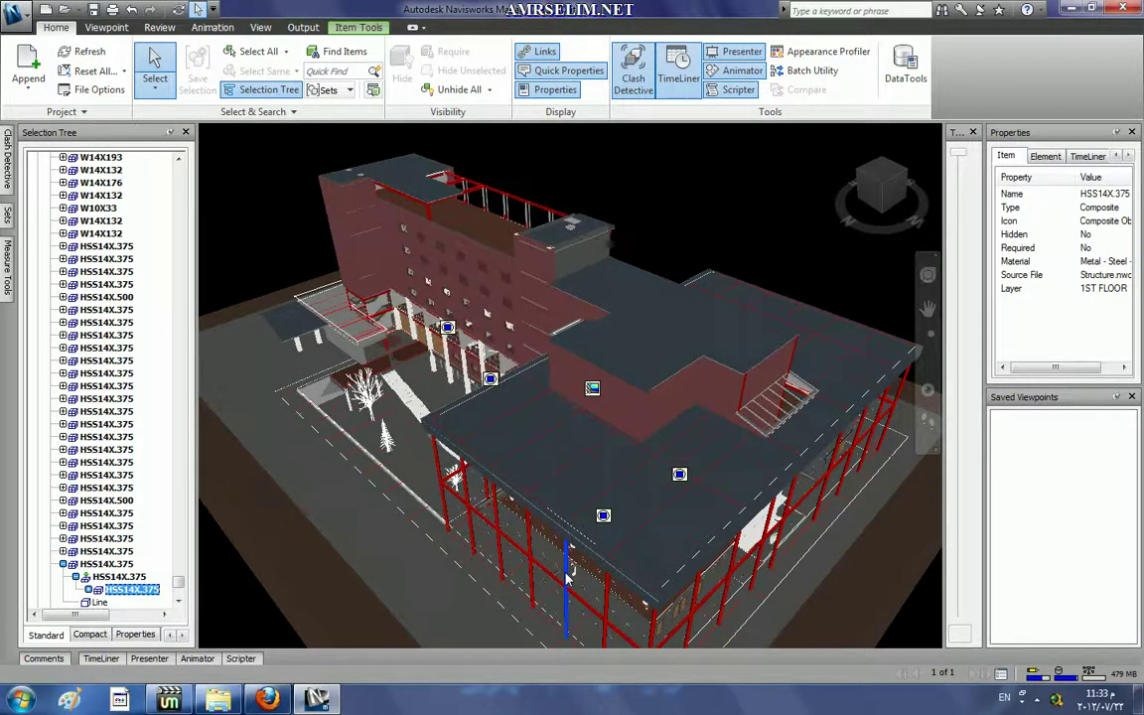
Add a link named 'HSS' to the column and browse for its target file
right_click(567, 580)
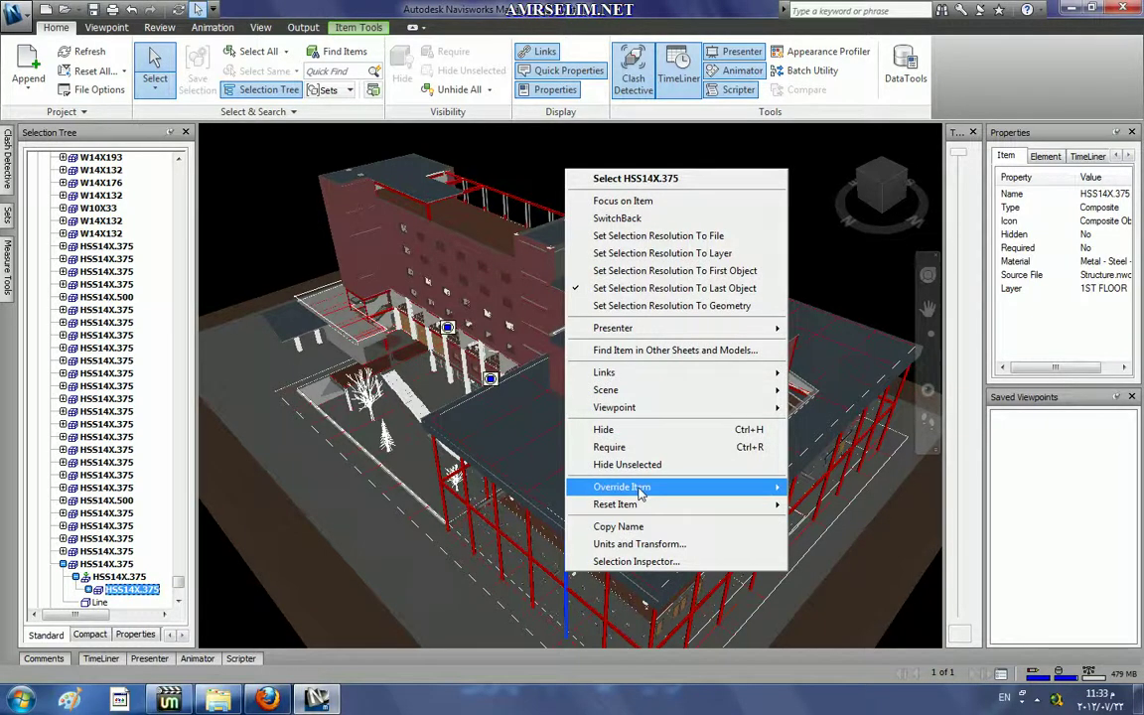
mouse_move(636, 373)
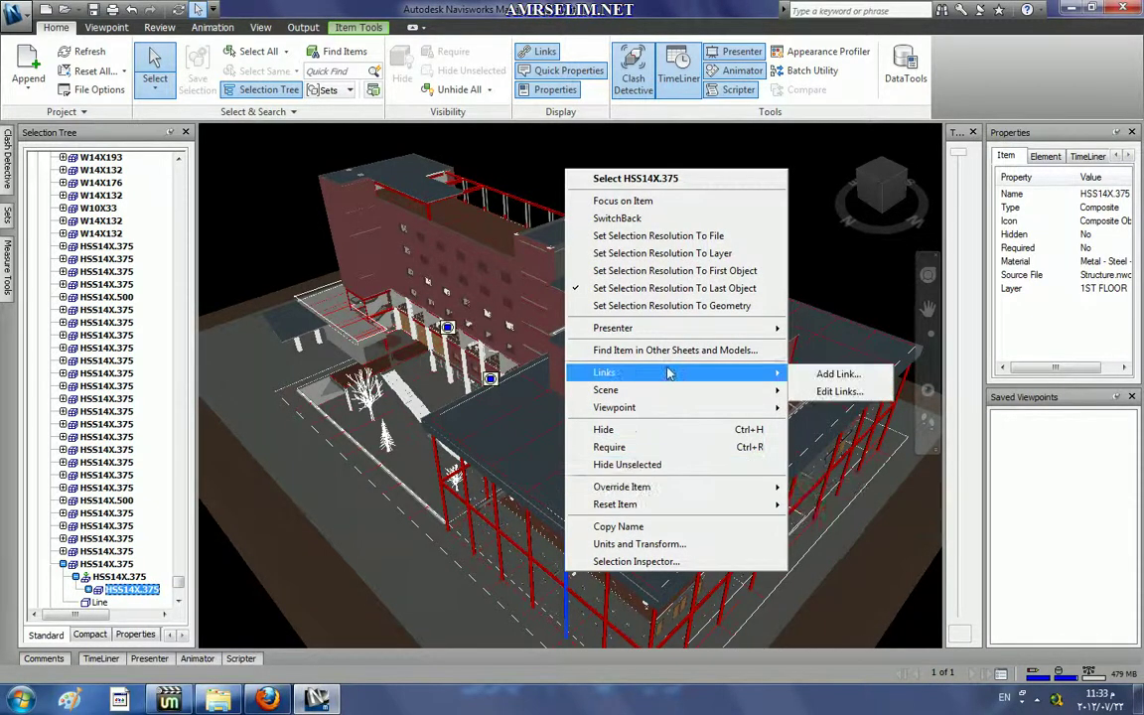
click(815, 376)
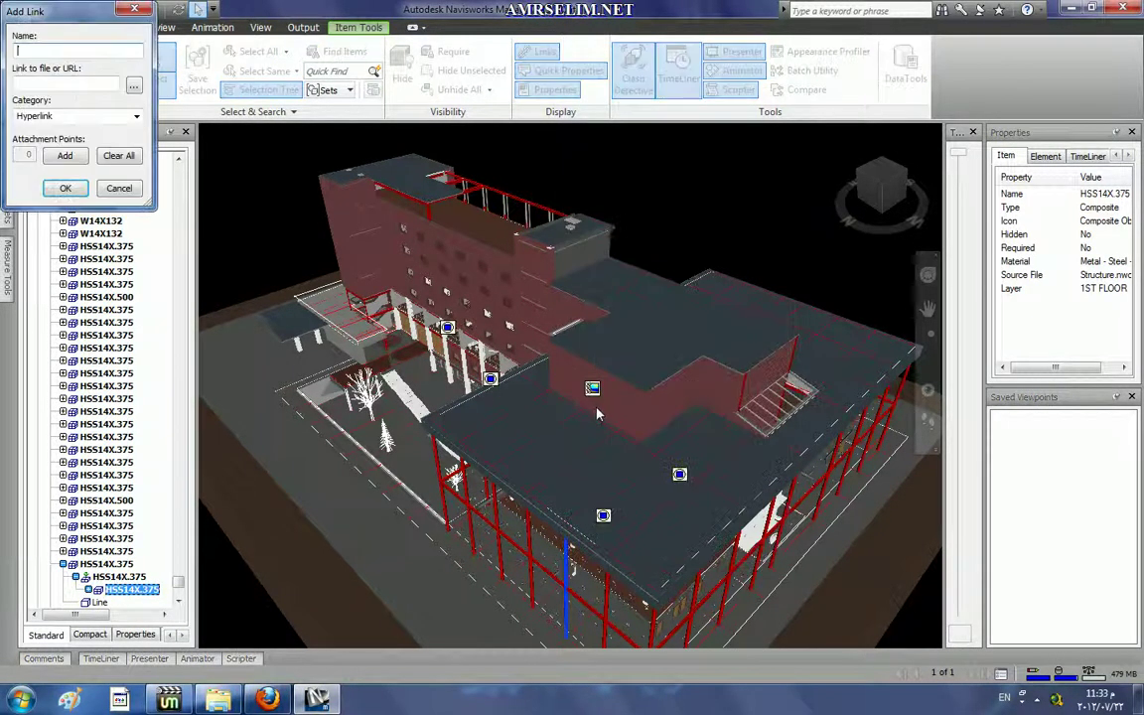
click(134, 9)
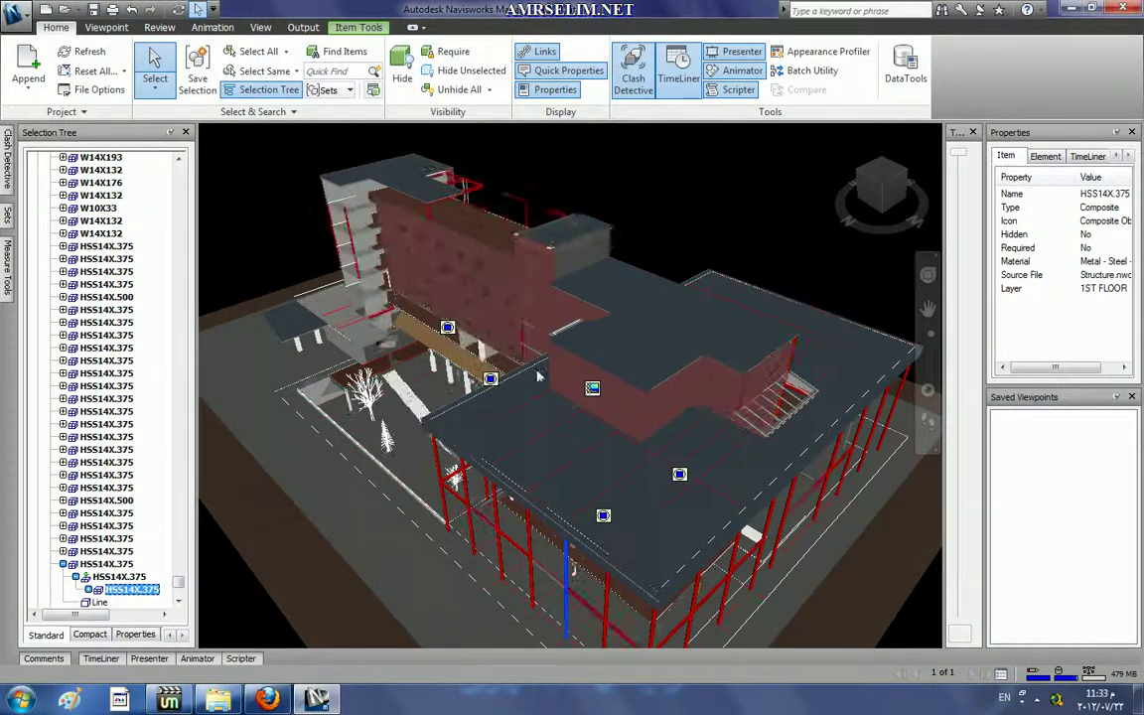
click(359, 30)
click(589, 79)
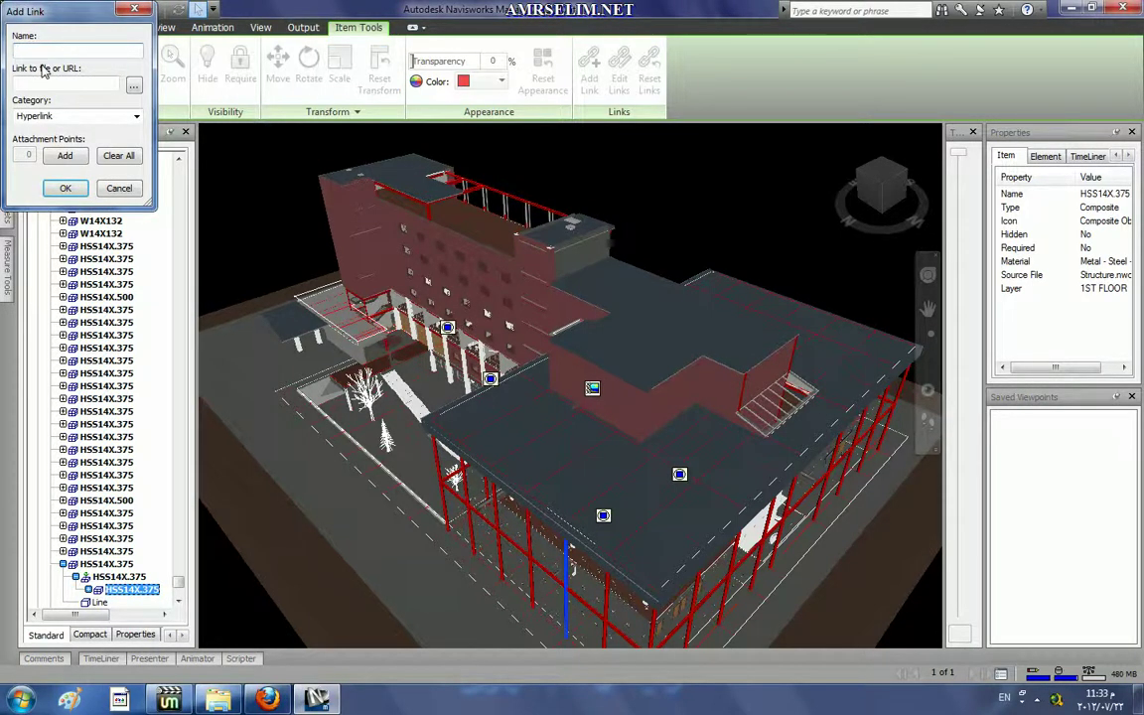
text(HSS)
click(132, 86)
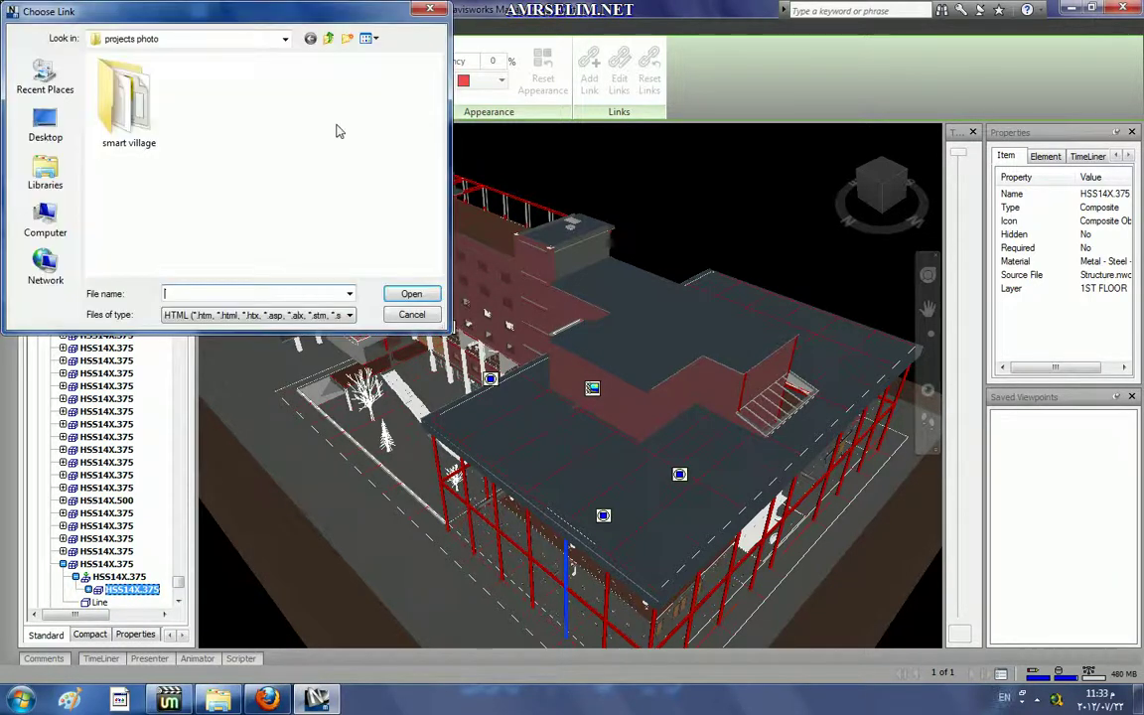
Filter the browser to image files and choose image001.jpg as the link target
click(299, 316)
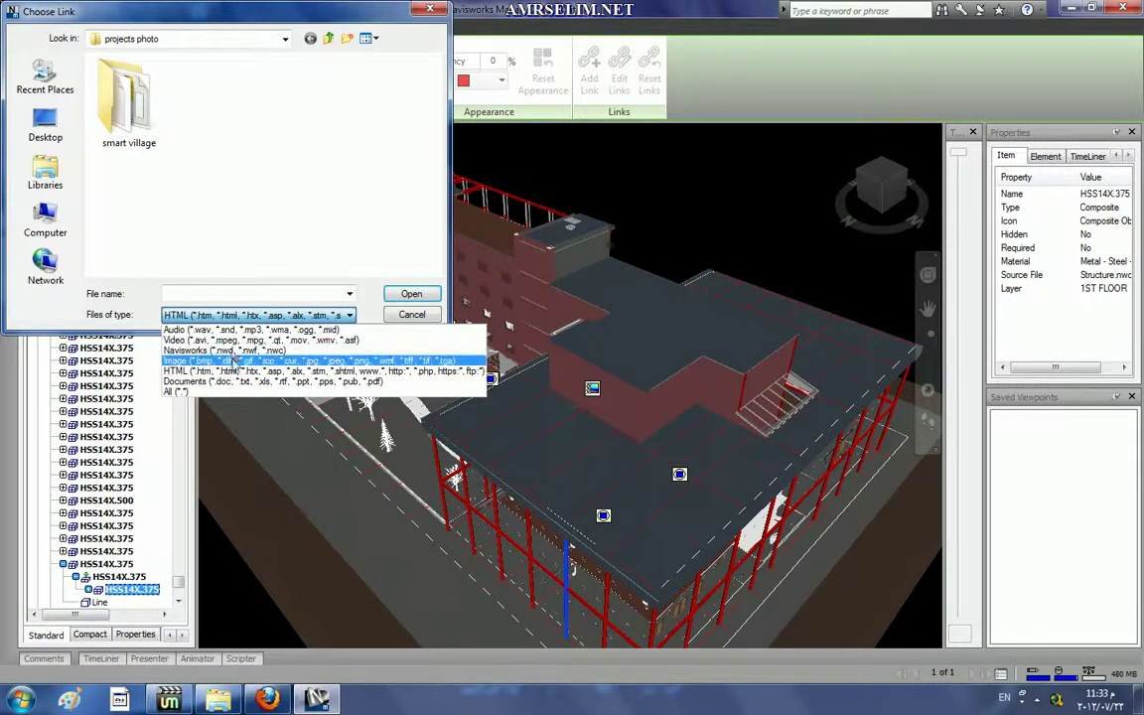
click(233, 362)
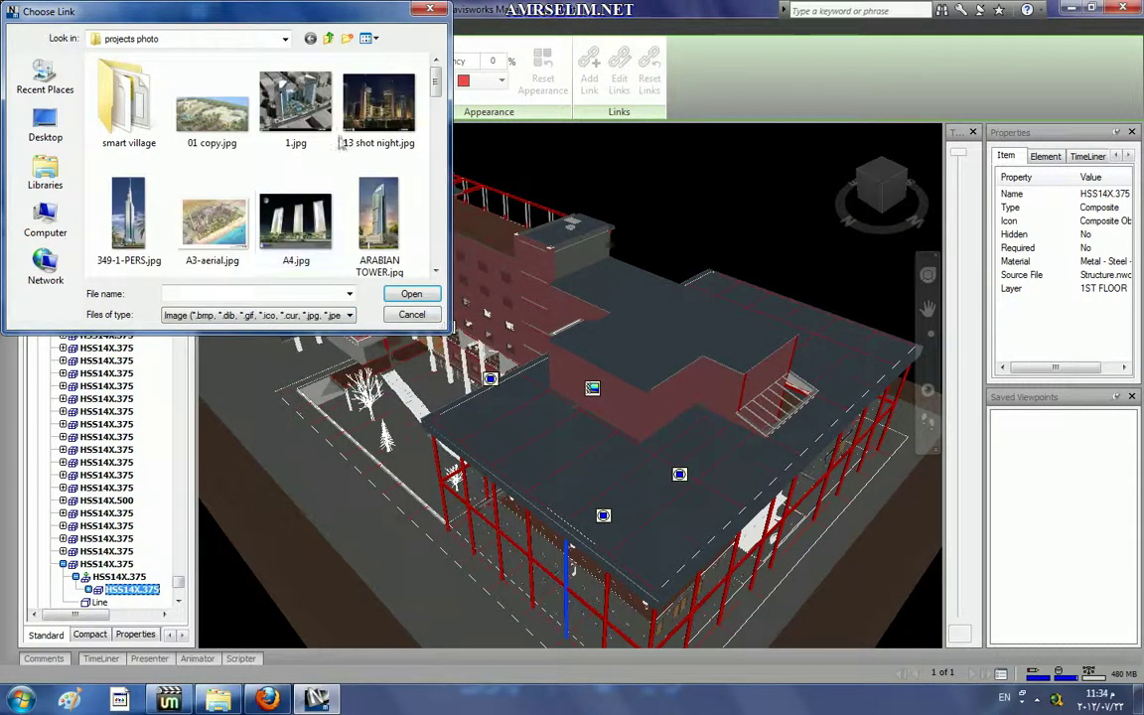
scroll(298, 164, down, 3)
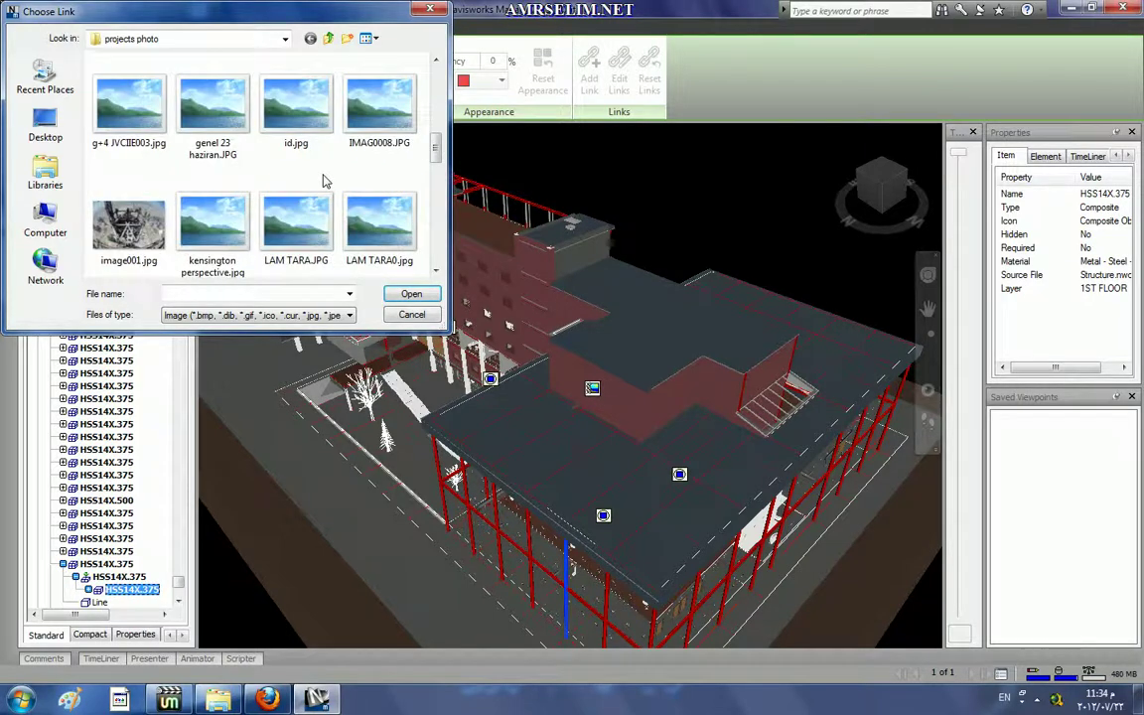
click(134, 219)
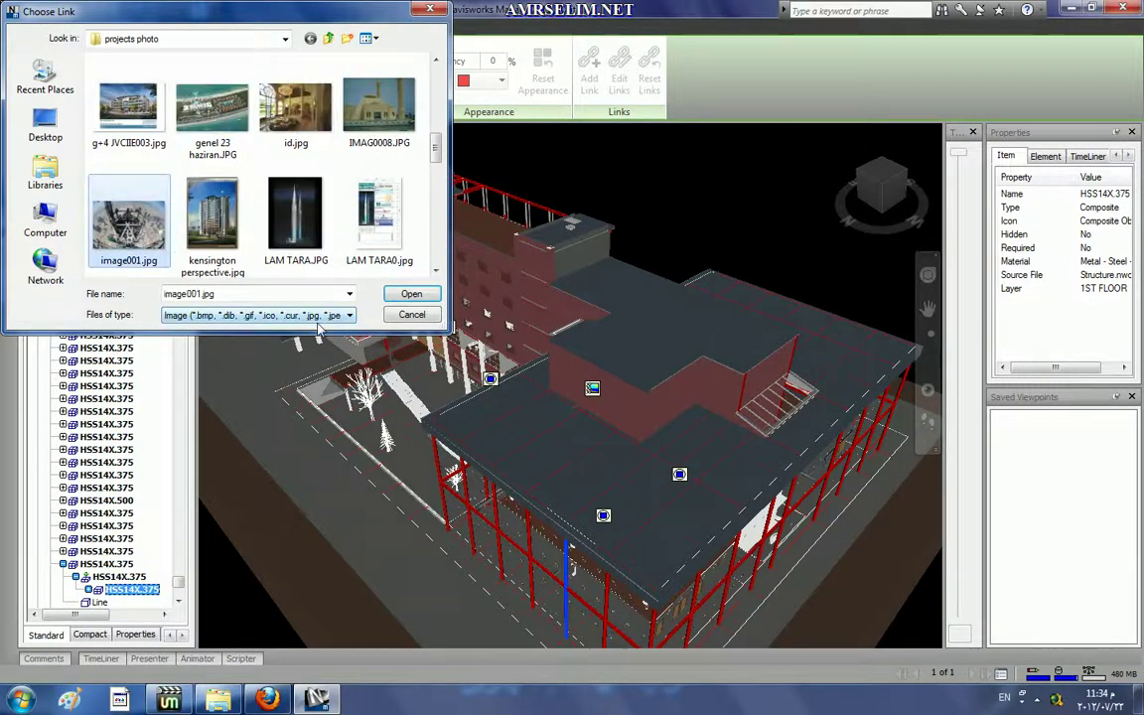
click(410, 295)
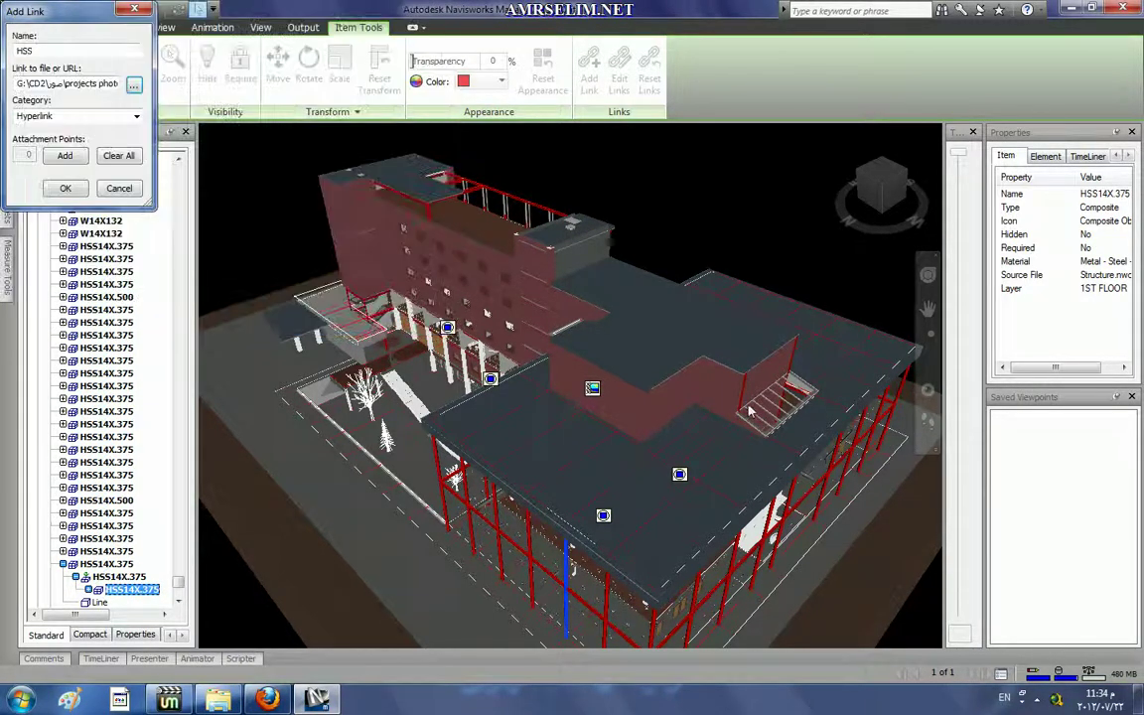
Save the HSS link, then open it to view the construction photo
click(62, 189)
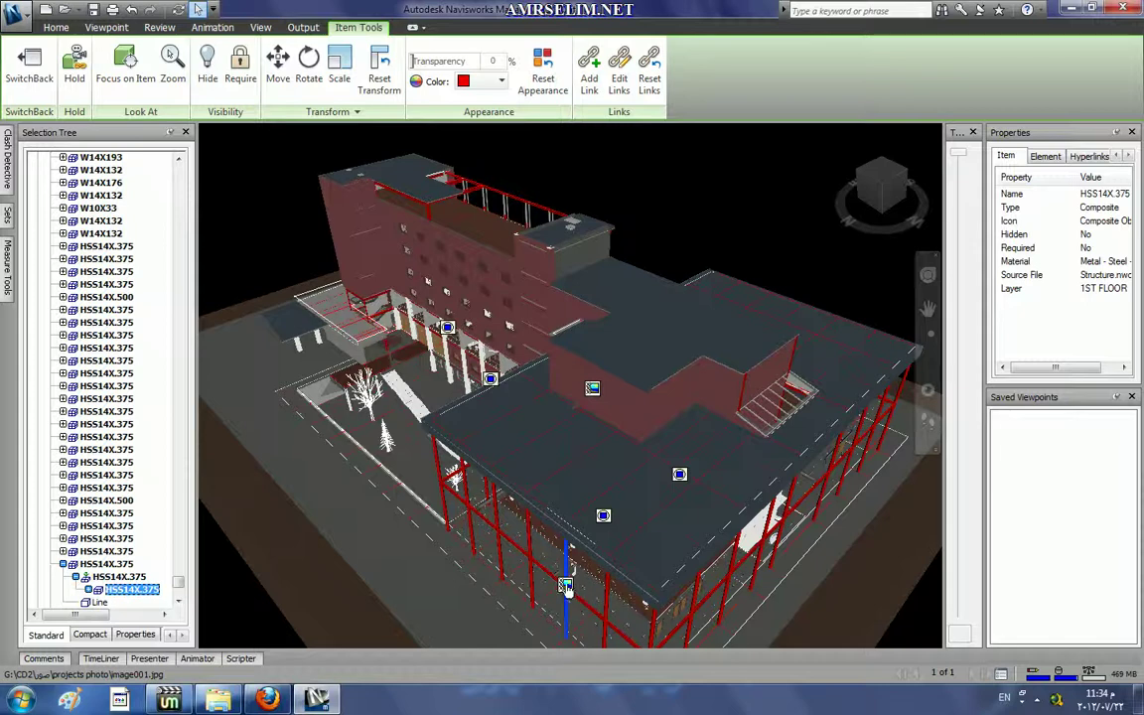
click(564, 584)
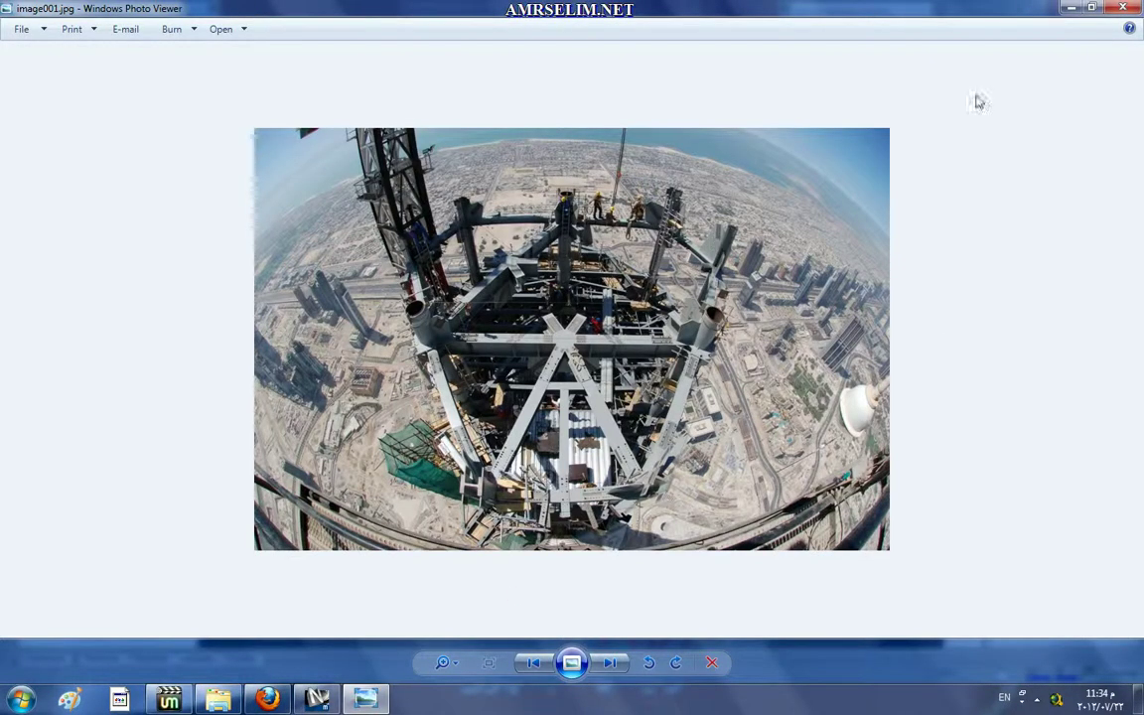
click(1122, 8)
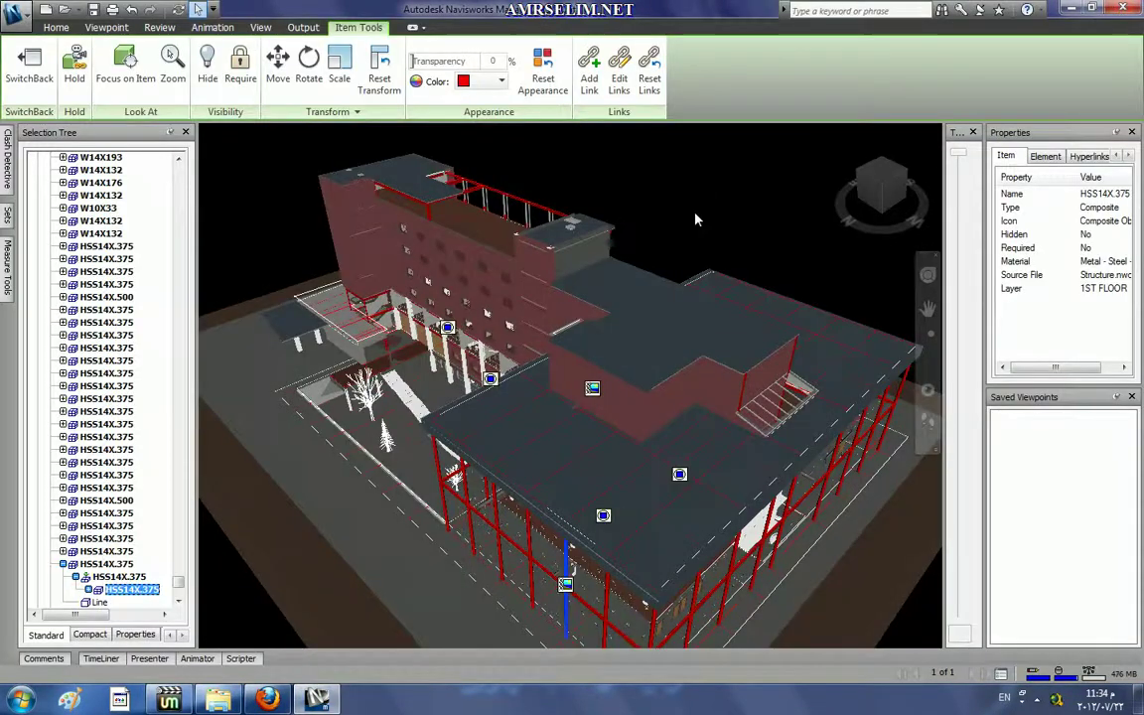
Review the HSS link's settings in Edit Links and cancel without changes
click(619, 79)
click(19, 52)
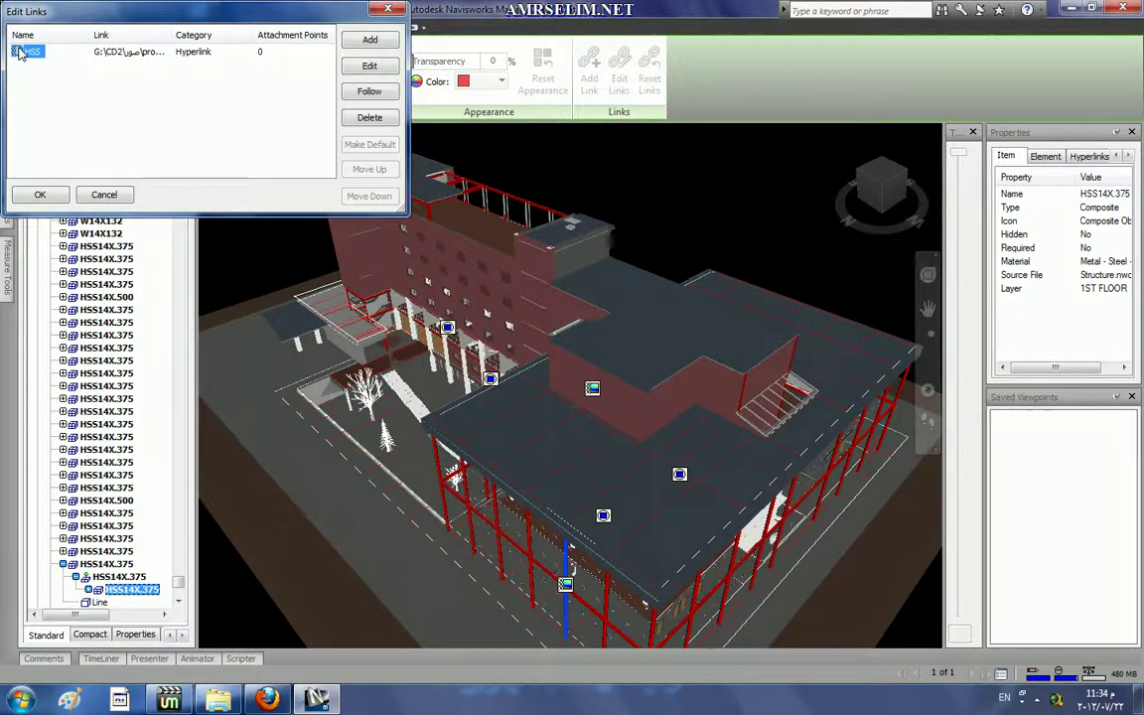
click(362, 67)
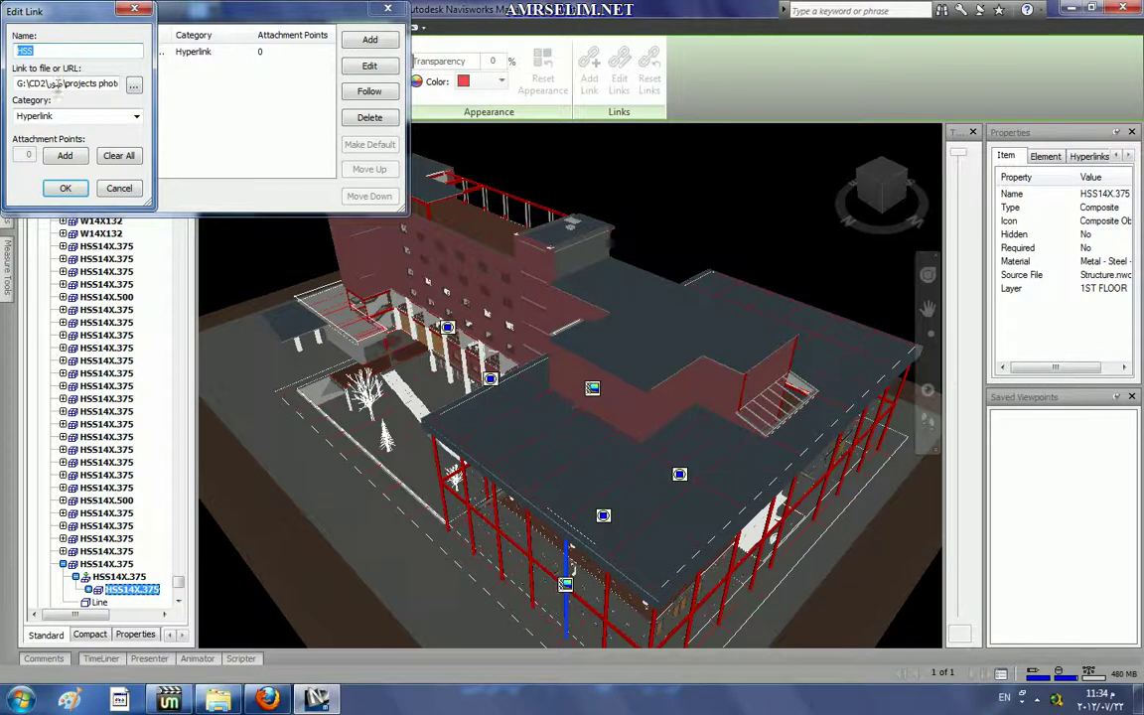
click(118, 188)
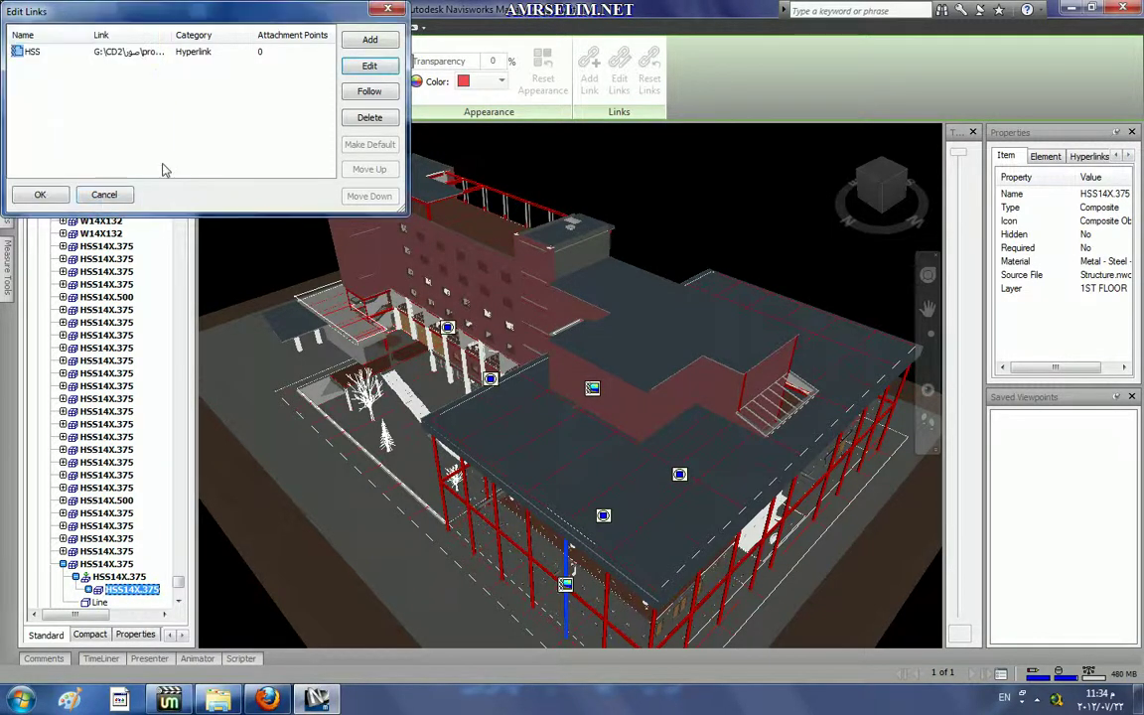
click(386, 8)
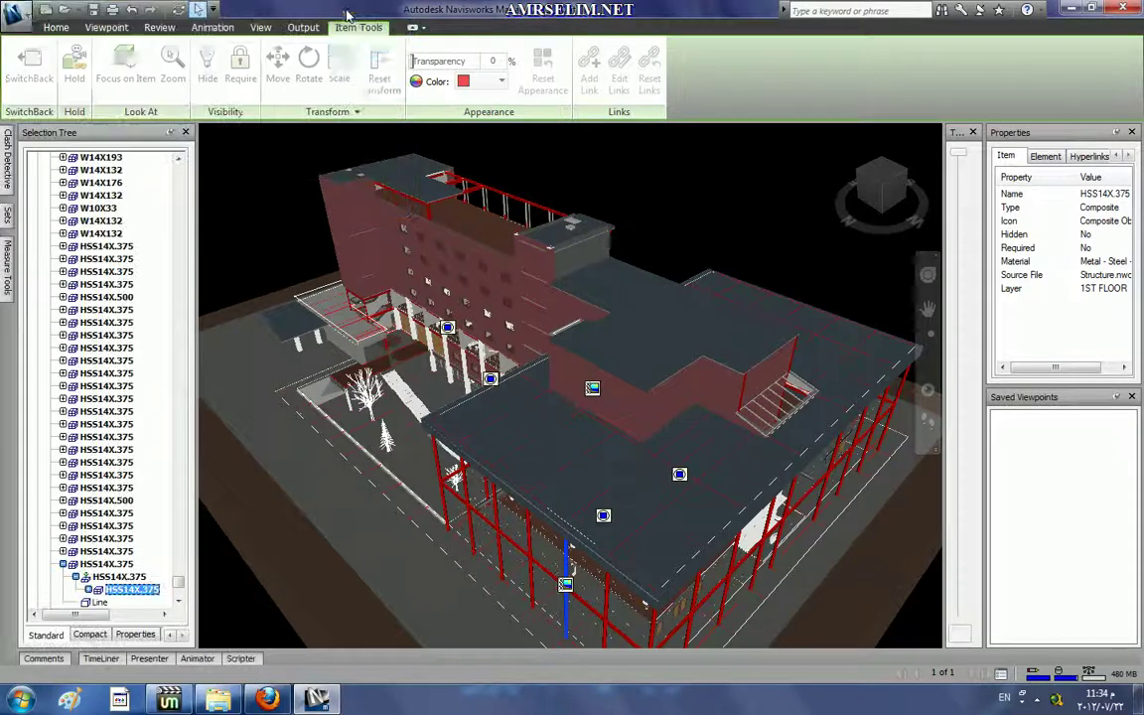
click(55, 28)
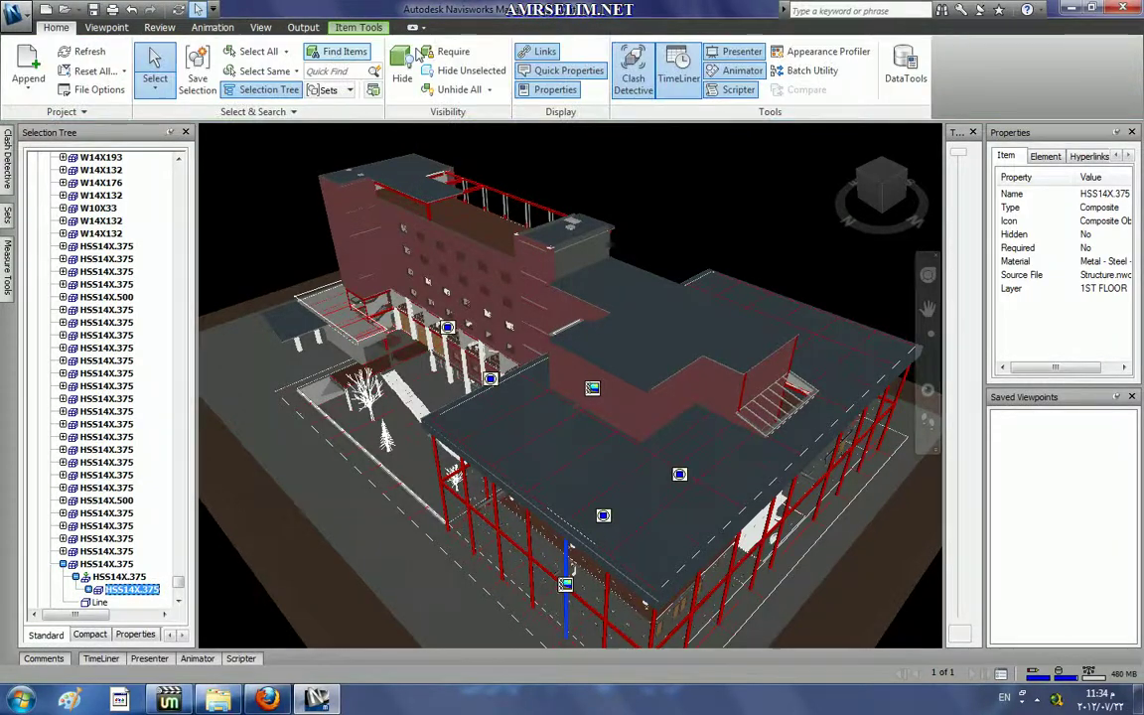
Hide link icons, zoom toward the entrance, and swap Quick Properties for the Properties panel
click(545, 53)
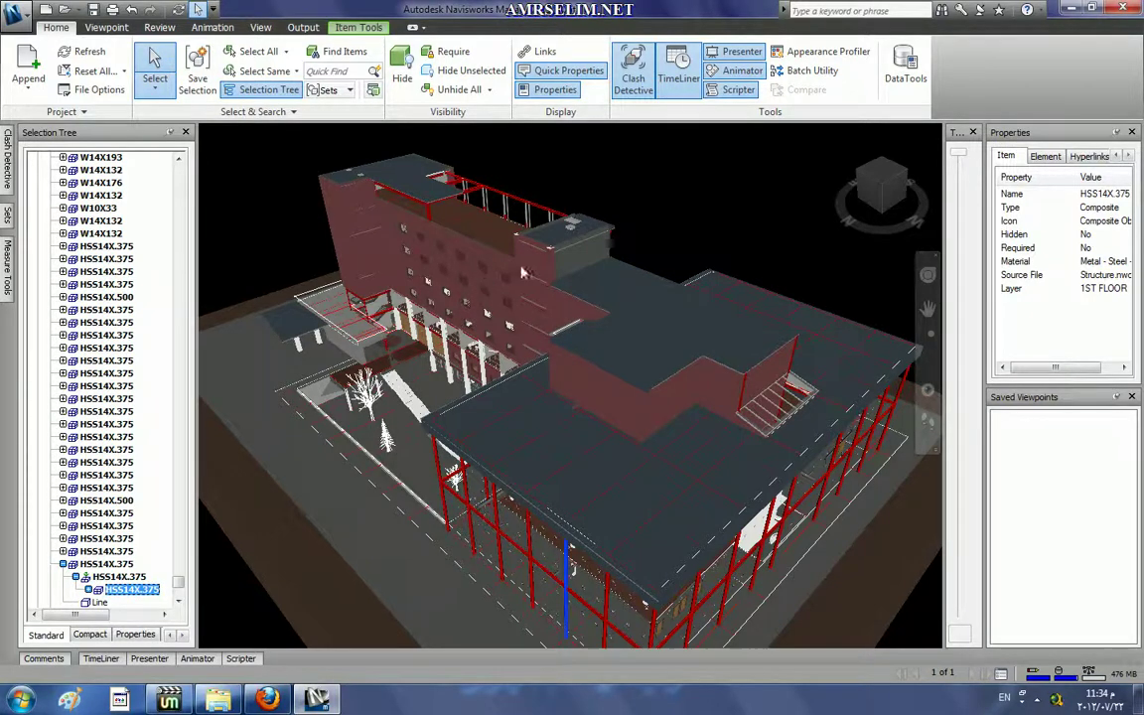
click(651, 212)
shift+middle_drag(650, 211, 382, 435)
scroll(383, 435, up, 5)
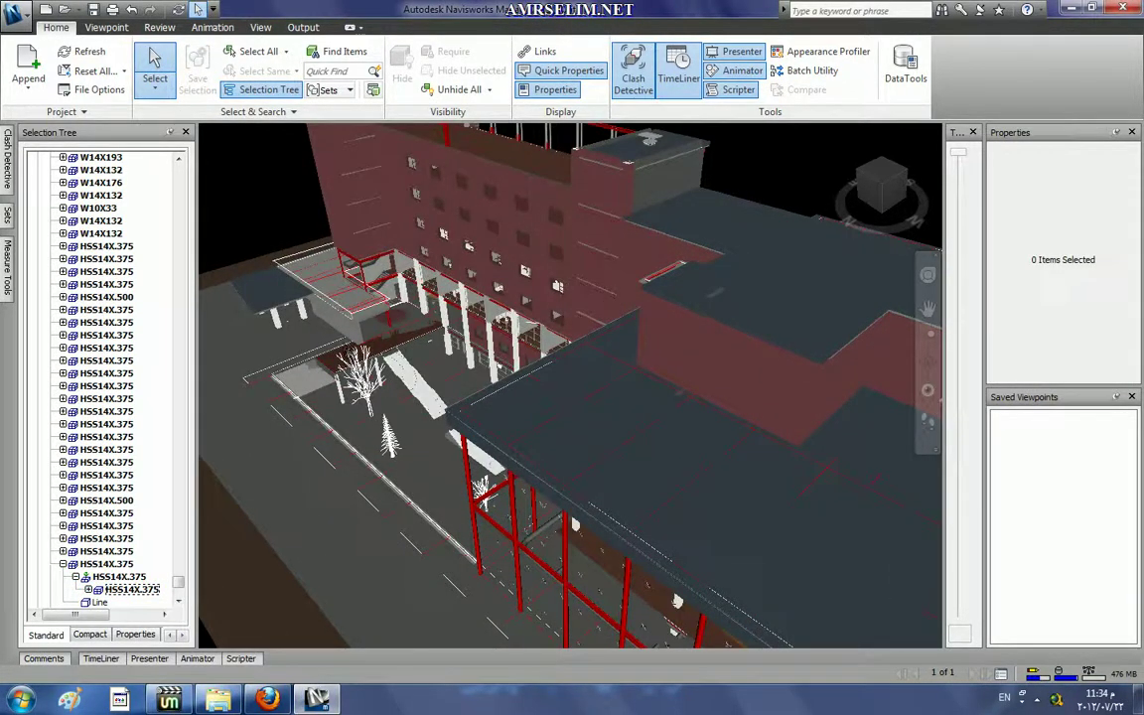
mouse_move(359, 375)
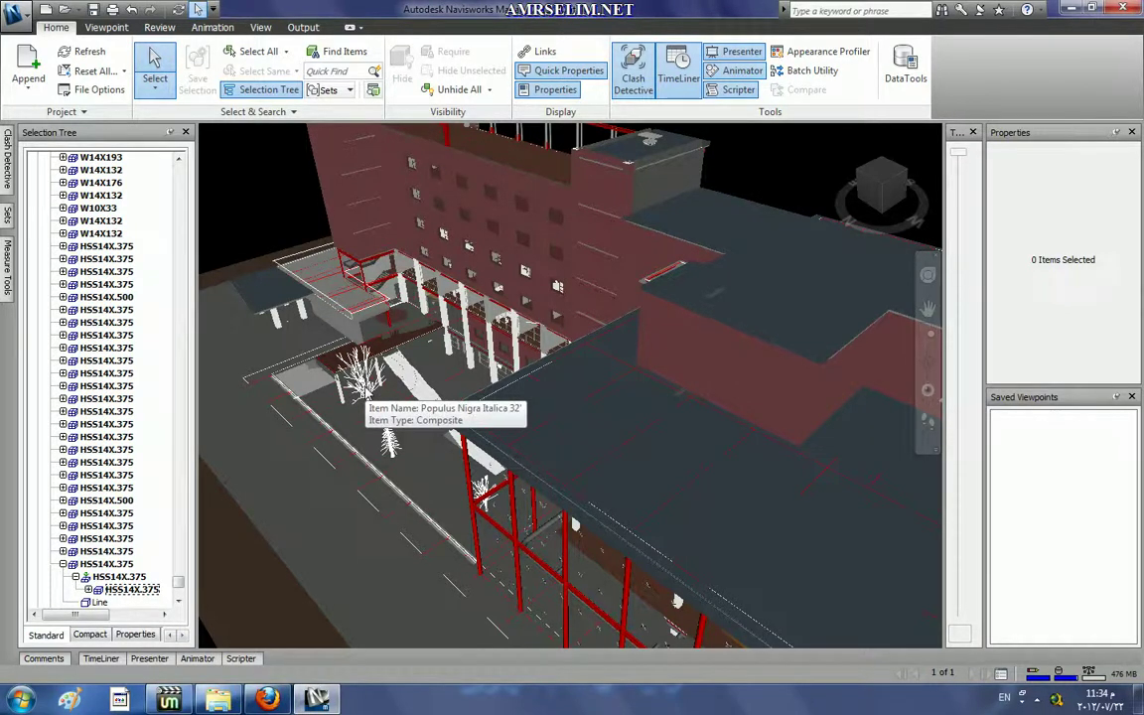
click(561, 71)
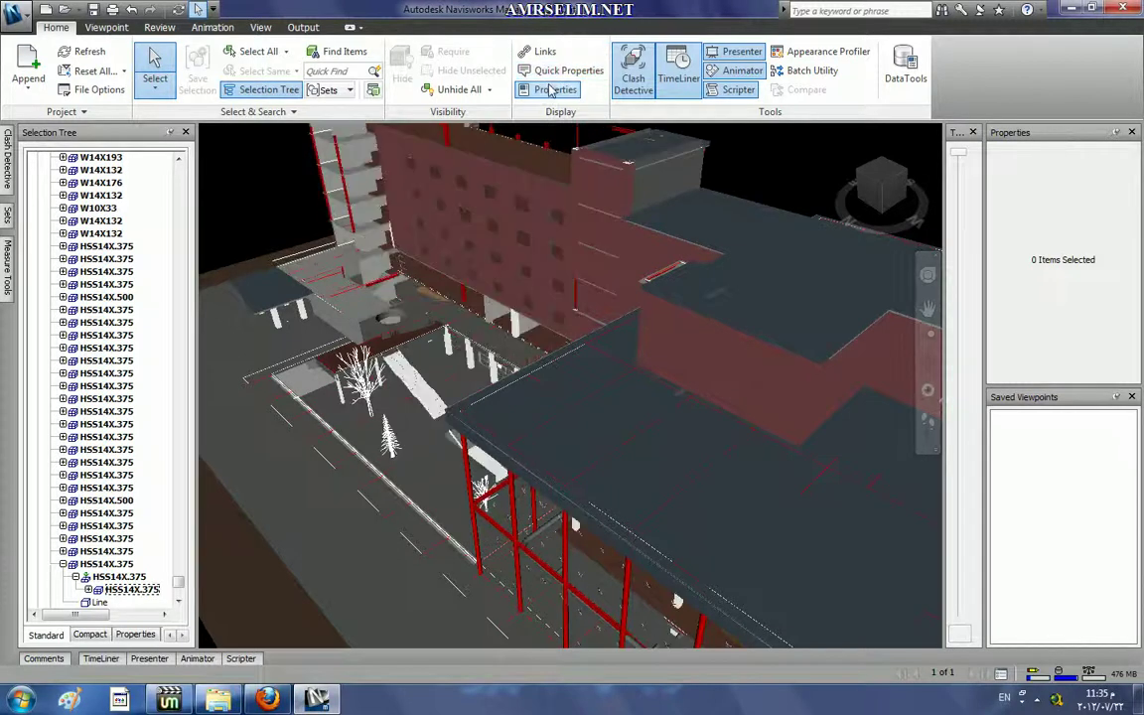
click(551, 90)
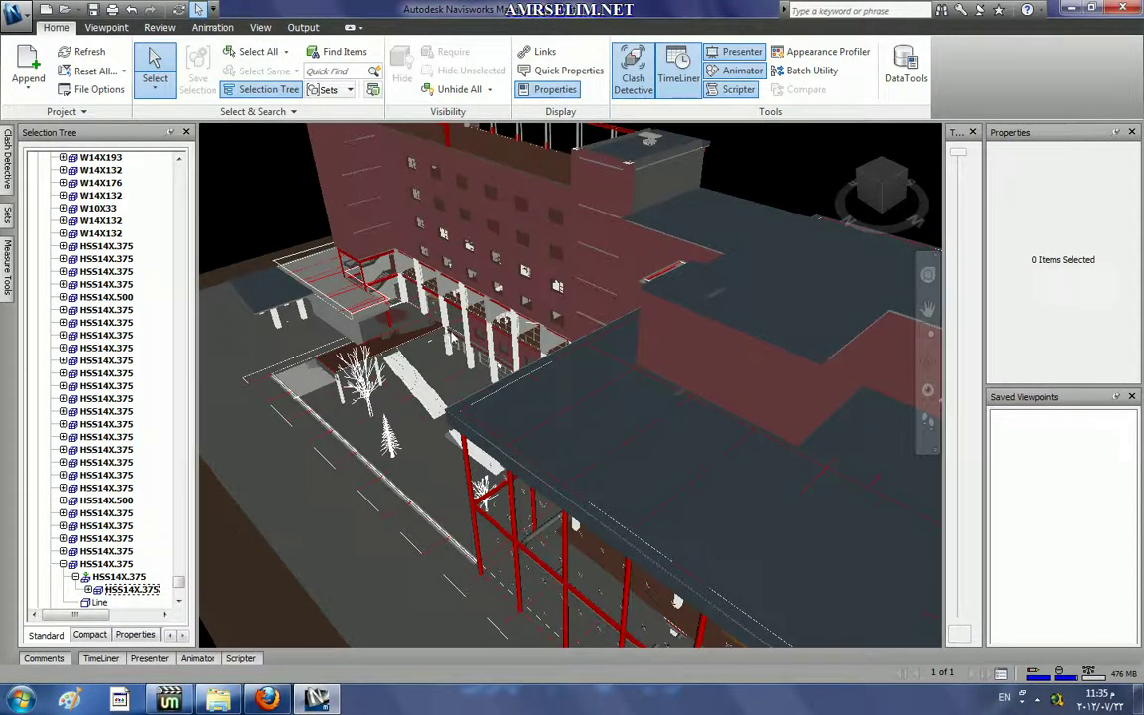
Select the entrance canopy floor, widen the Properties panel, and view its Element, Vertical Projection and Phase Created tabs
click(348, 300)
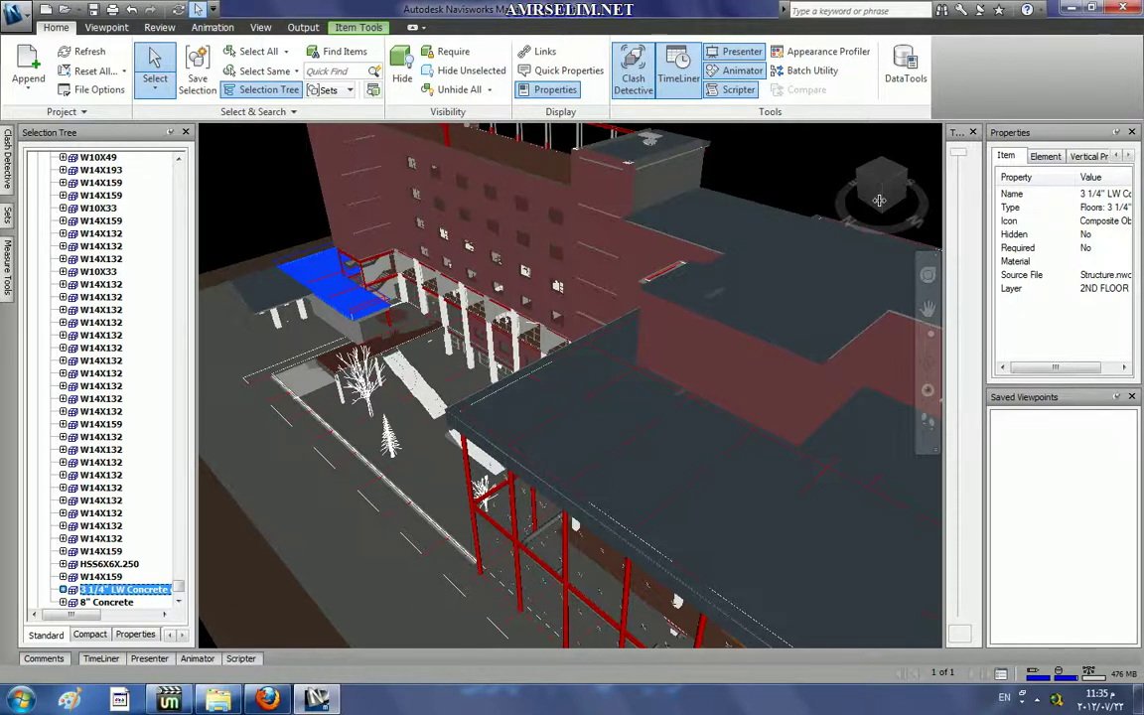
drag(985, 200, 878, 204)
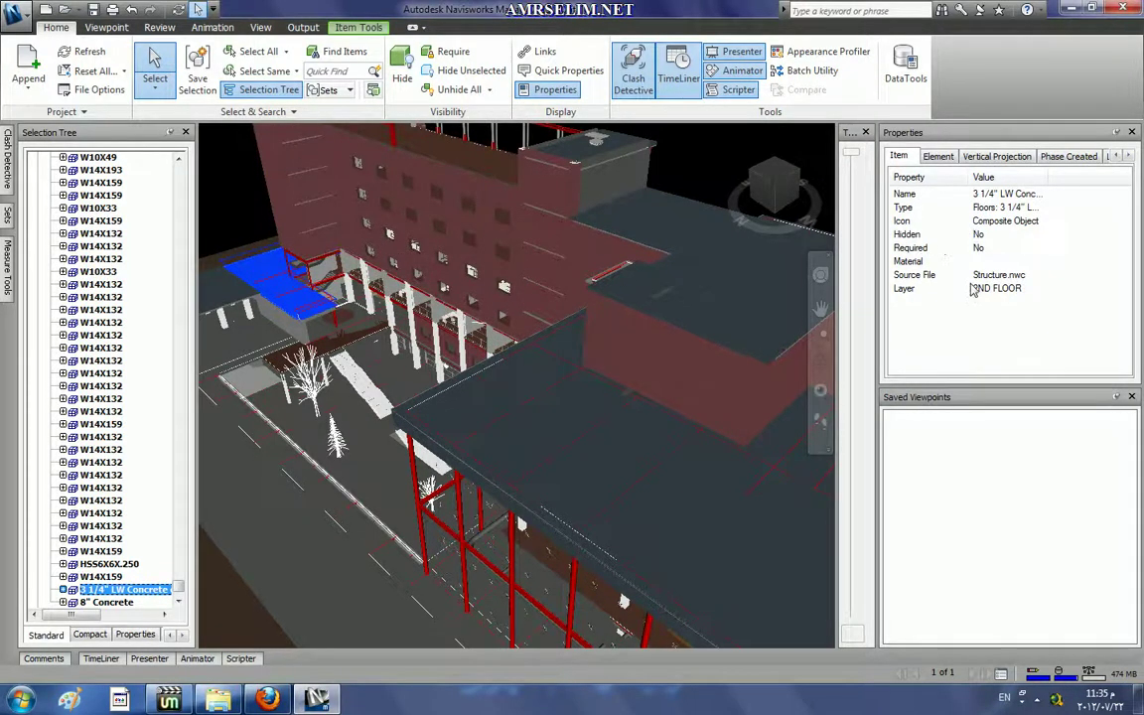
click(940, 158)
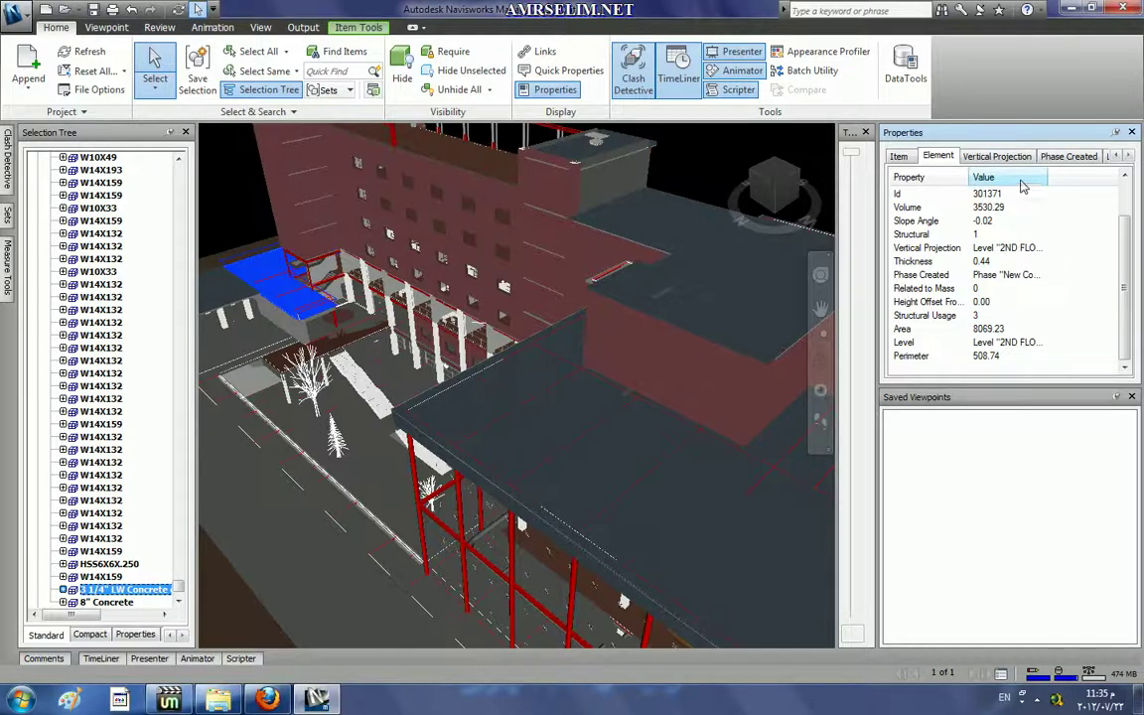
click(997, 155)
click(1065, 156)
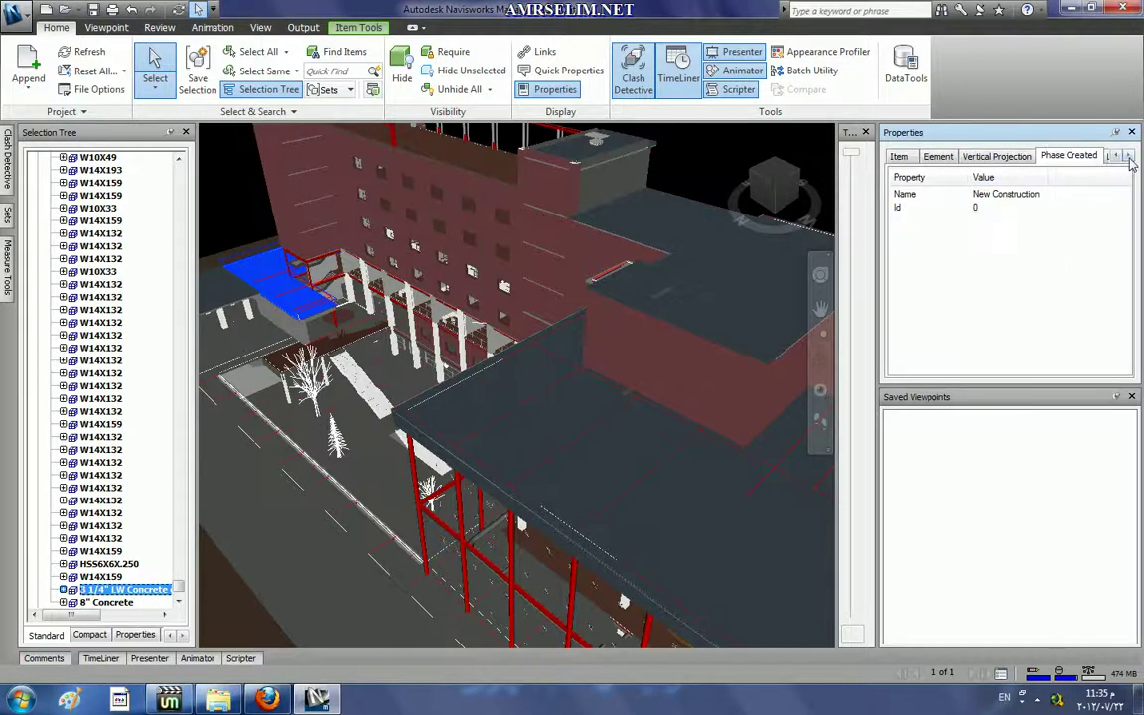
Check the canopy's TimeLiner and Element ID tabs, then select a window (Element ID 290300)
scroll(1005, 156, down, 2)
scroll(1005, 156, down, 1)
scroll(1005, 161, down, 1)
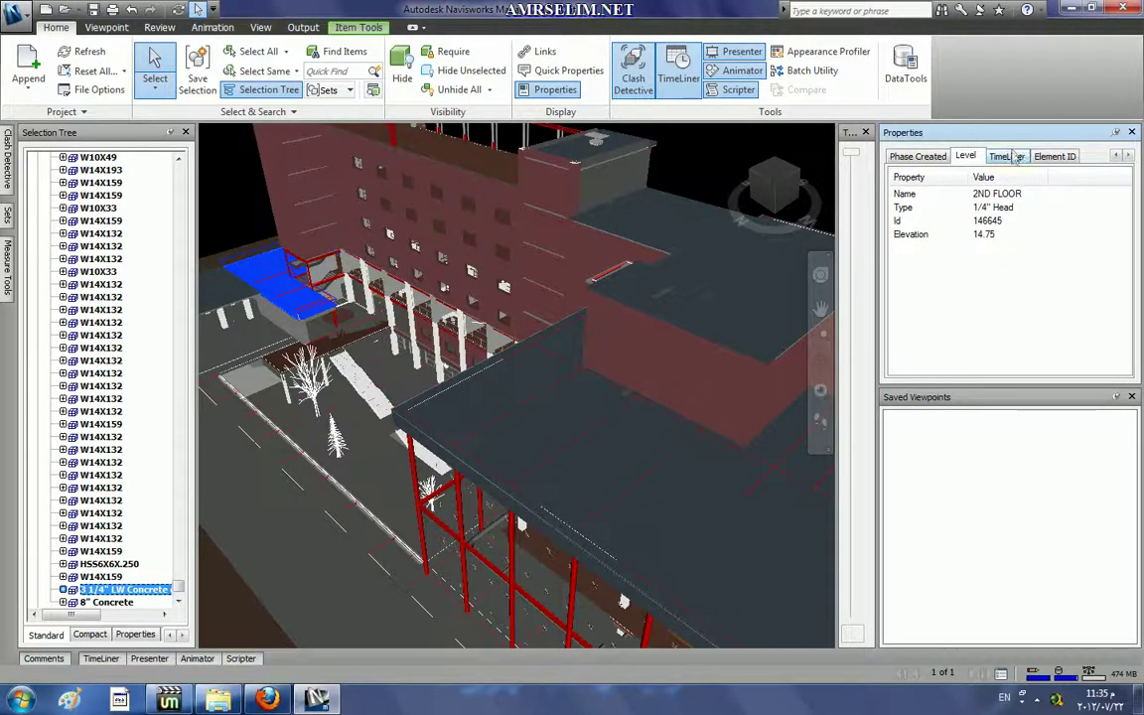
click(1006, 156)
click(1057, 157)
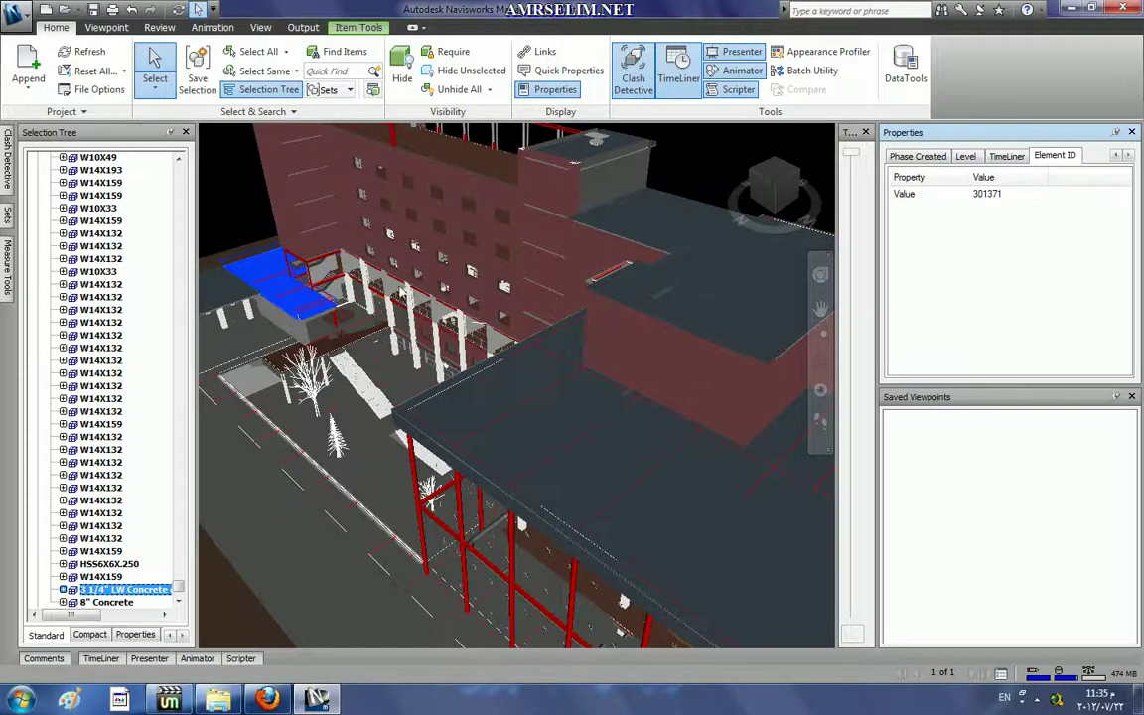
click(365, 266)
click(444, 288)
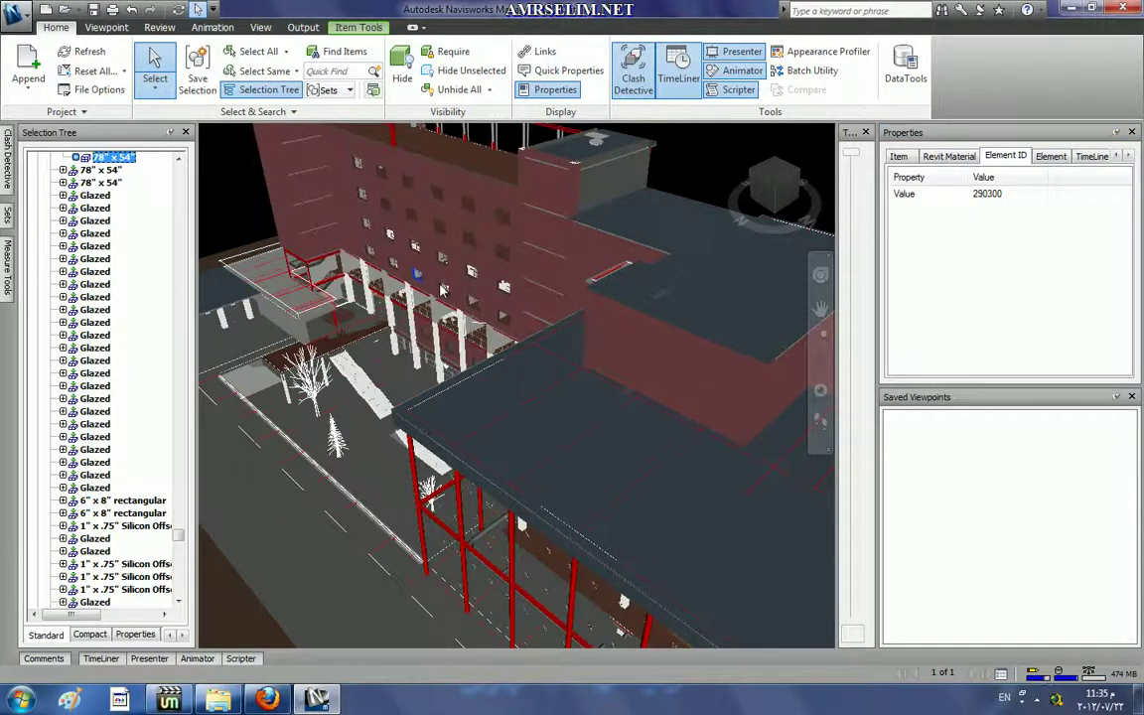